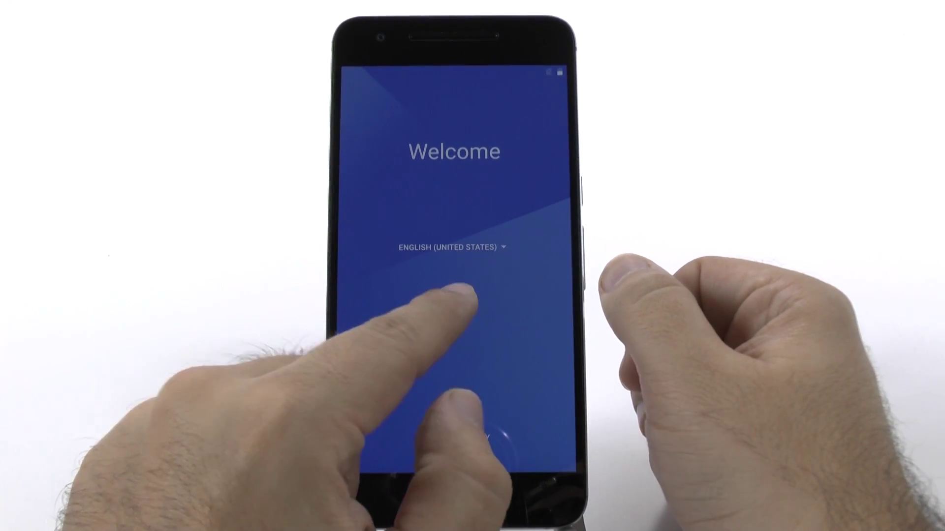
# Skip past the Welcome and Insert SIM card screens and choose the Keyblade Wi-Fi network
pyautogui.click(455, 302)
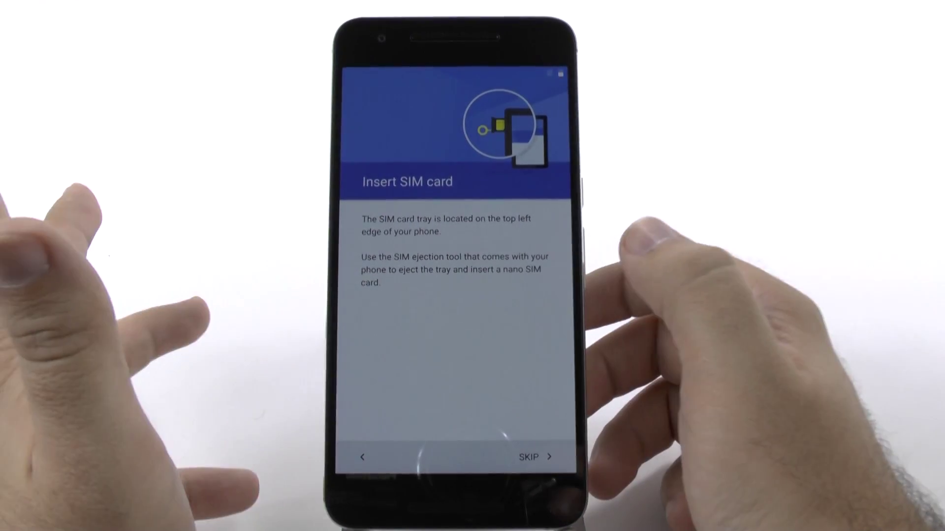
pyautogui.click(531, 457)
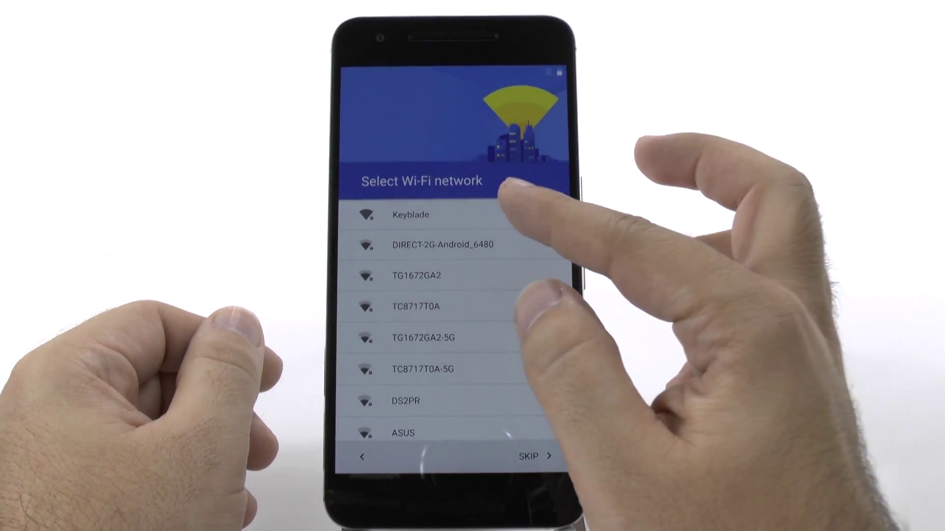
pyautogui.click(502, 214)
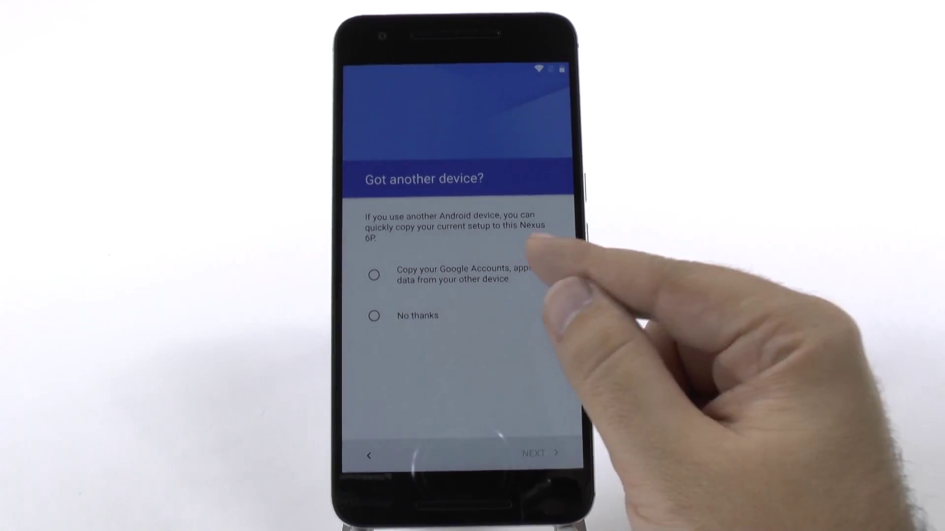
# Select 'Copy your Google Accounts, apps, and data from your other device'
pyautogui.click(518, 274)
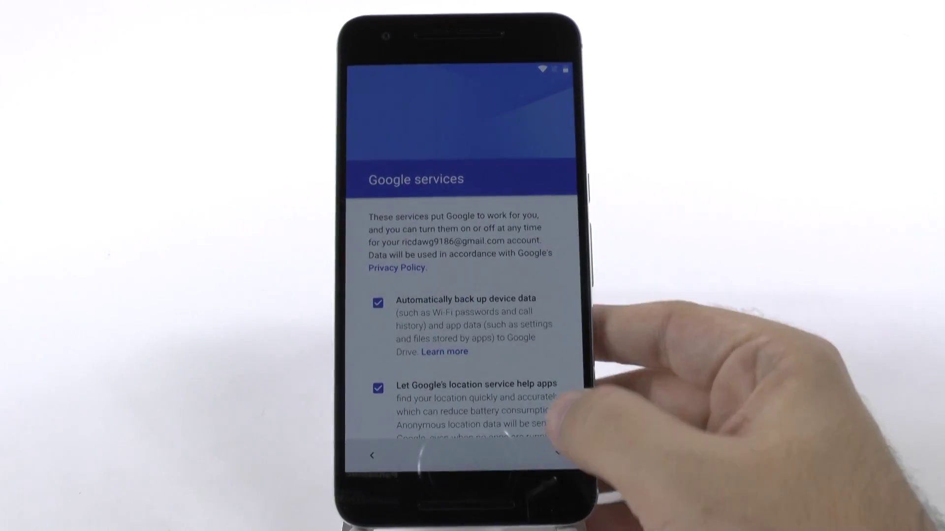
# Scroll to the bottom of the Google services page and accept its settings
pyautogui.click(558, 451)
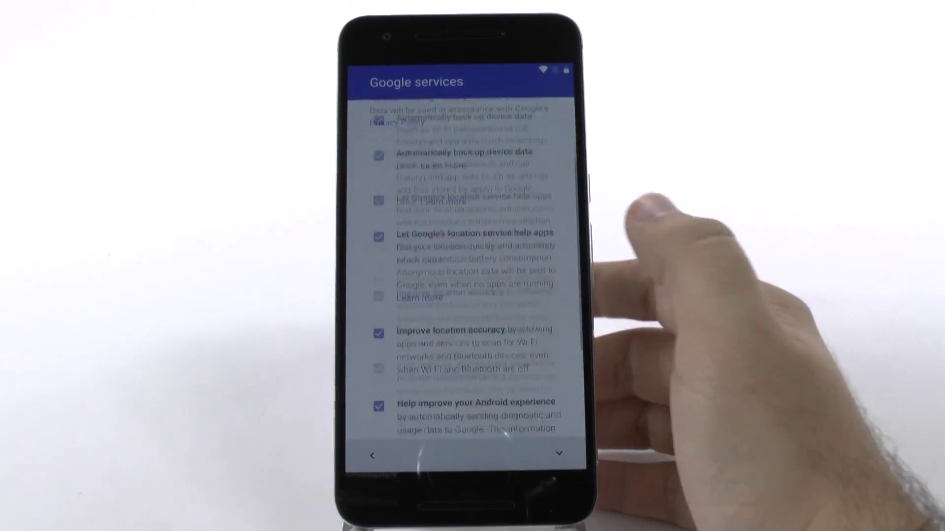
pyautogui.click(537, 454)
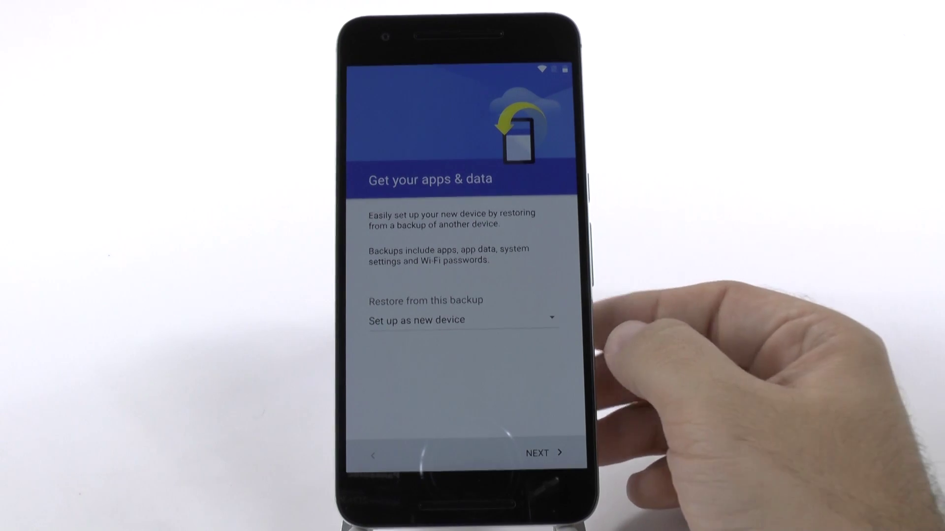
# Keep Set up as new device and opt in to Google Now with 'Yes, I'm in'
pyautogui.click(543, 453)
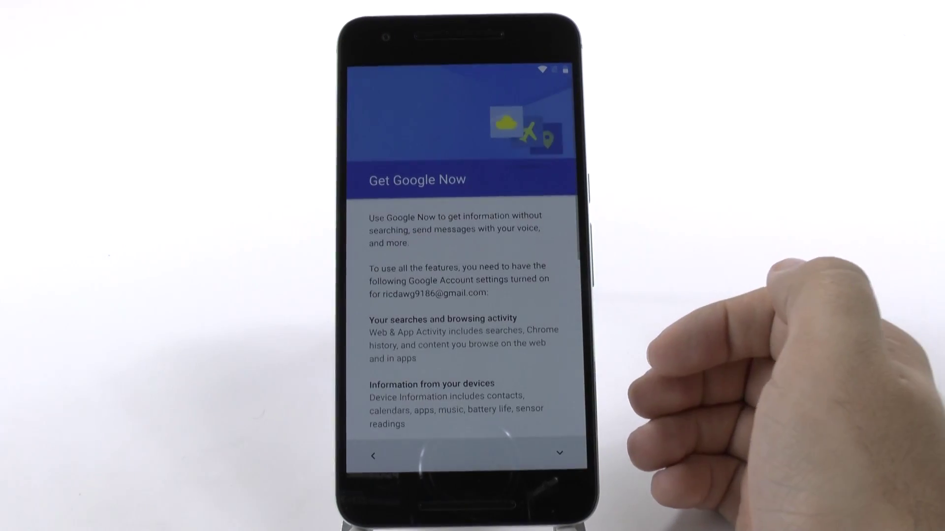
pyautogui.click(559, 452)
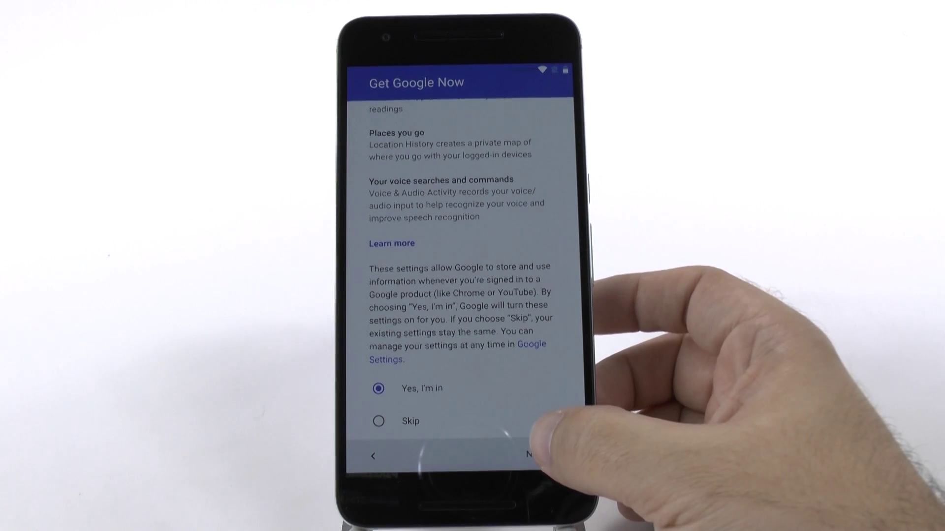
pyautogui.click(542, 450)
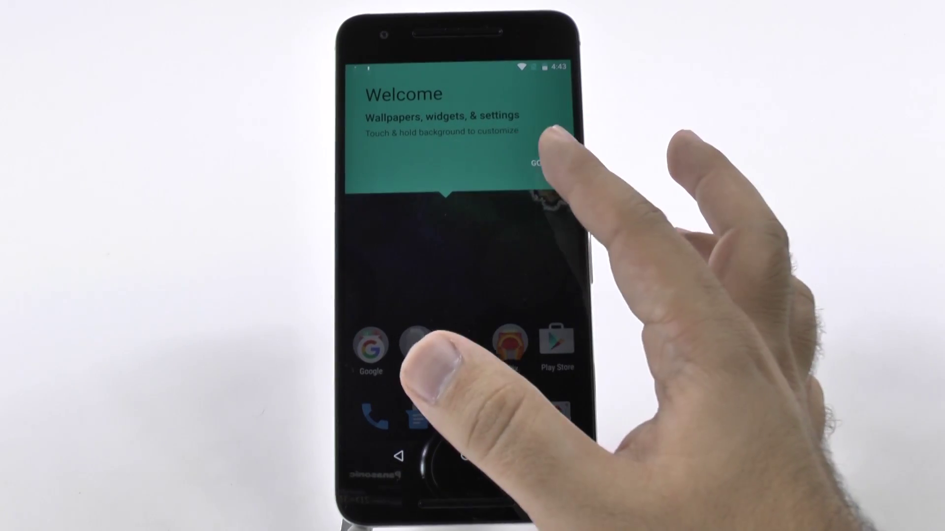
# Dismiss the welcome tip, raise brightness in Quick Settings, and close the notification shade
pyautogui.click(454, 336)
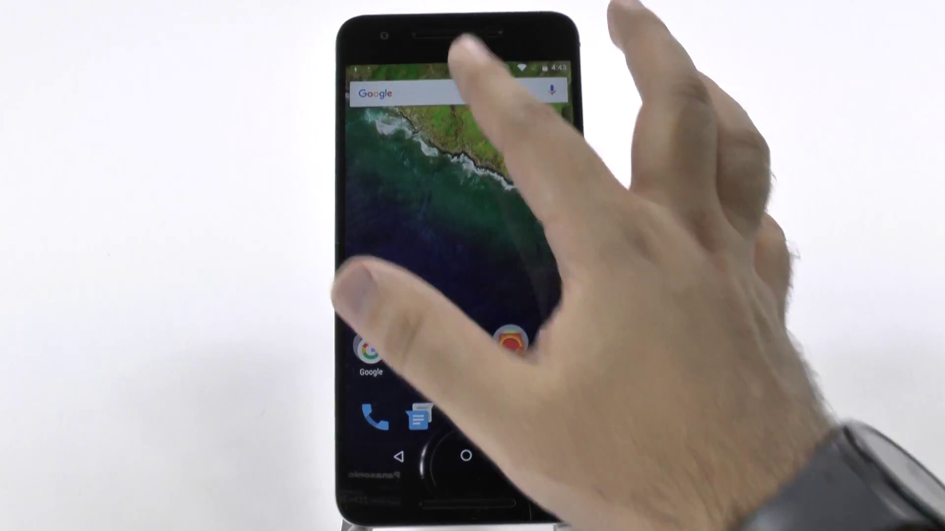
pyautogui.moveTo(465, 67); pyautogui.dragTo(472, 296)
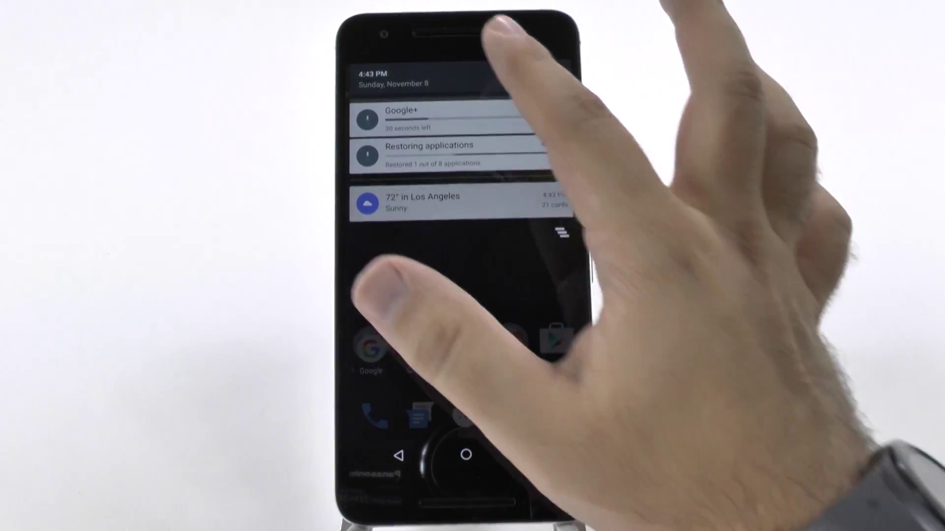
pyautogui.moveTo(507, 67)
pyautogui.mouseDown()
pyautogui.moveTo(507, 295)
pyautogui.moveTo(502, 66)
pyautogui.moveTo(502, 281)
pyautogui.mouseUp()
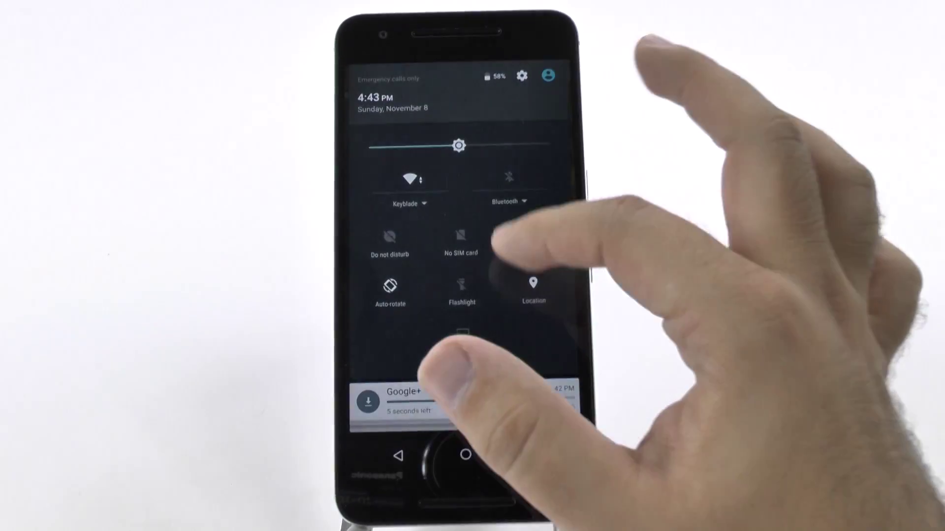
pyautogui.moveTo(458, 144); pyautogui.dragTo(550, 143)
pyautogui.moveTo(517, 333); pyautogui.dragTo(510, 110)
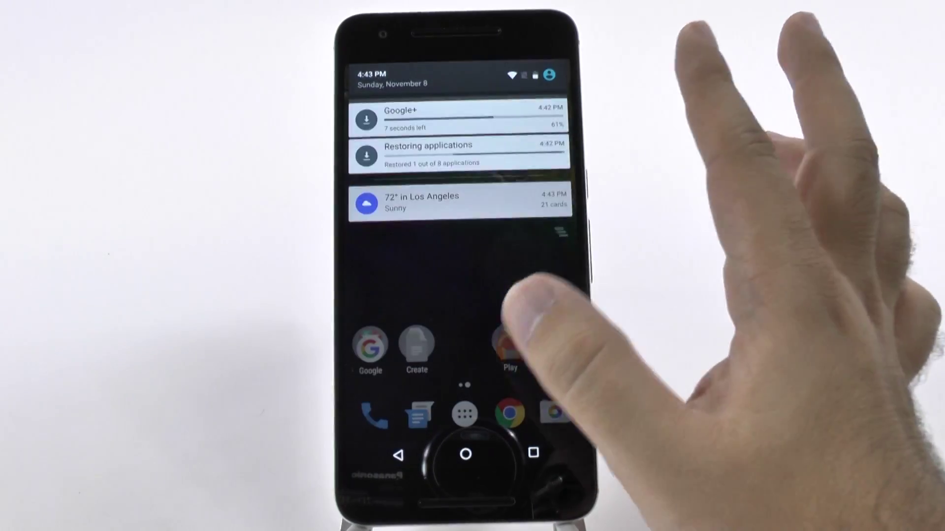
pyautogui.moveTo(517, 296); pyautogui.dragTo(510, 74)
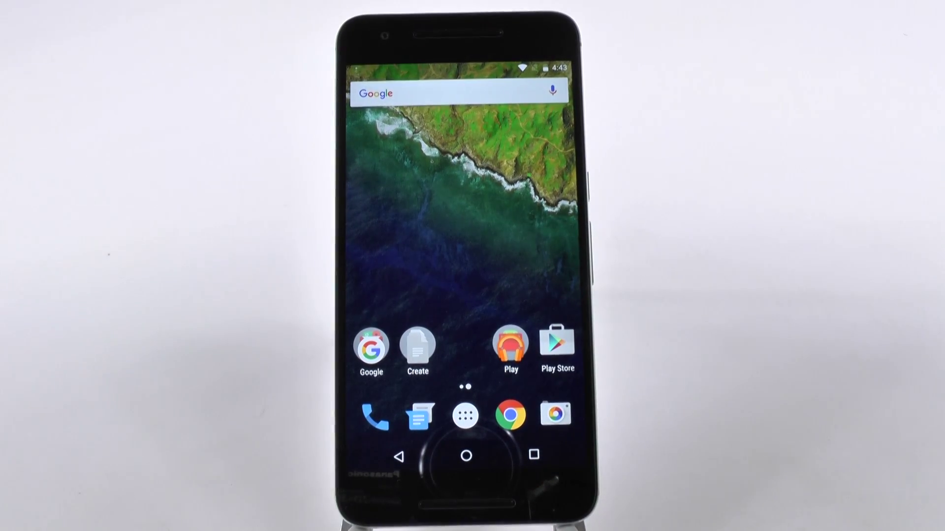